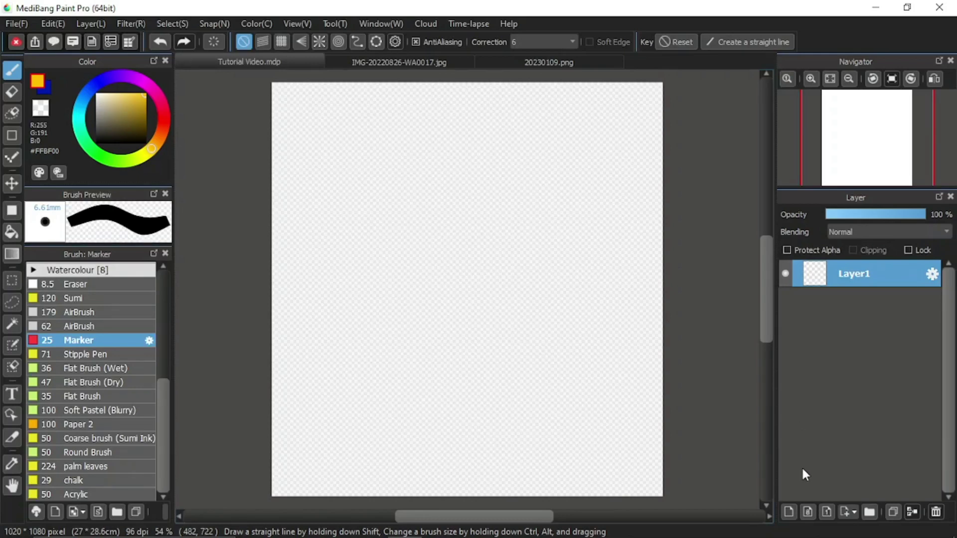
Step: Draw a filled yellow (#FFBF00) rectangle as a full-width band on Layer1 and scribble Marker loops over it in the same colour
click(851, 511)
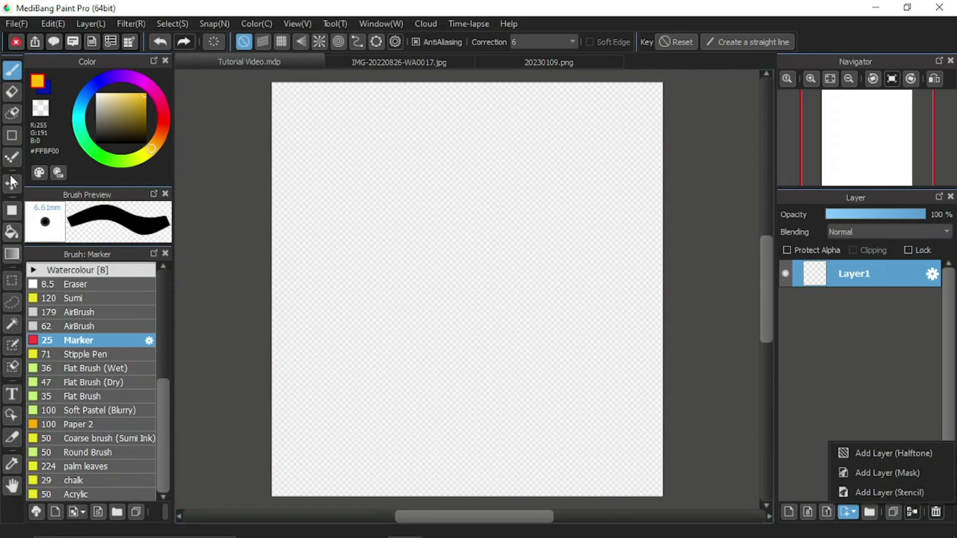
click(12, 209)
click(12, 210)
drag(234, 218, 696, 310)
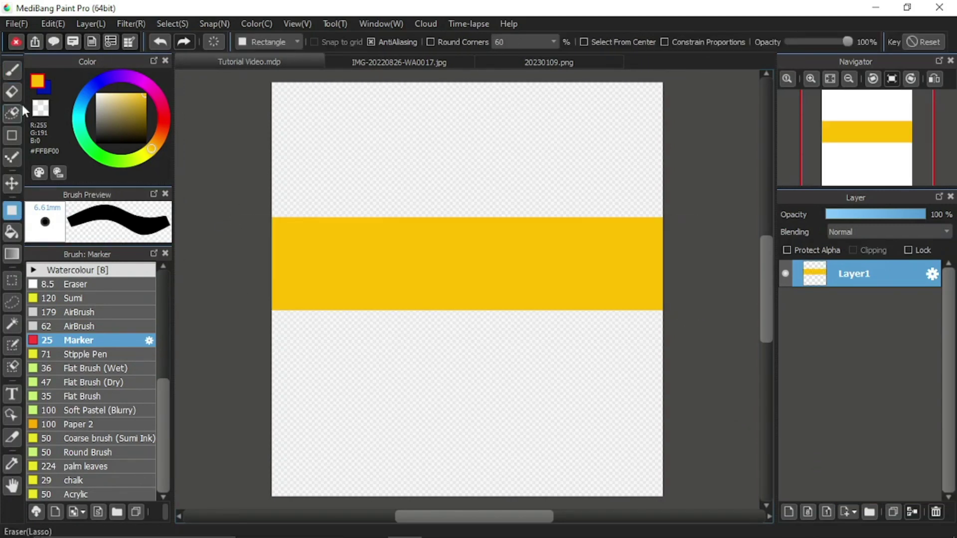
click(12, 70)
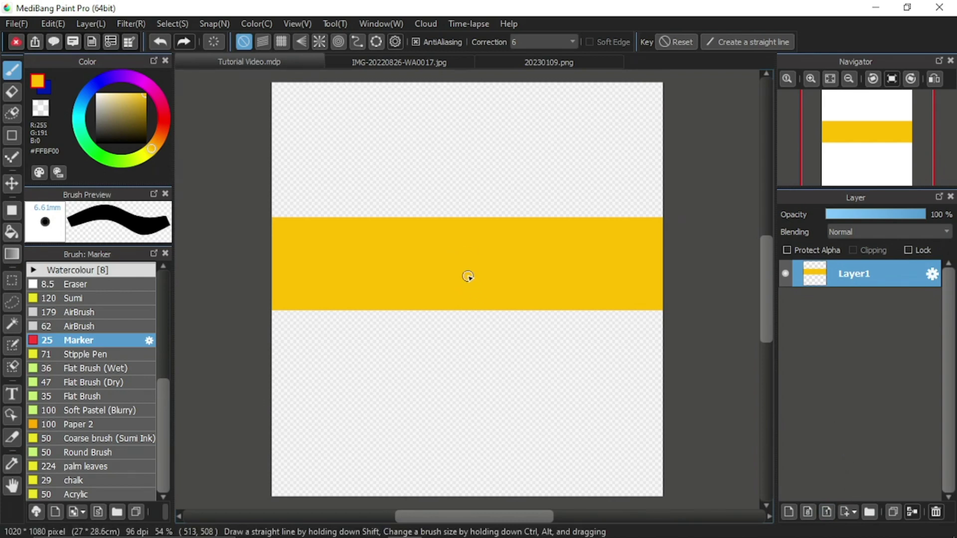
mouse_move(314, 199)
mouse_down()
mouse_move(344, 344)
mouse_move(421, 205)
mouse_move(444, 355)
mouse_move(487, 227)
mouse_move(512, 319)
mouse_move(550, 233)
mouse_move(560, 278)
mouse_move(577, 274)
mouse_move(605, 224)
mouse_move(604, 304)
mouse_move(648, 216)
mouse_up()
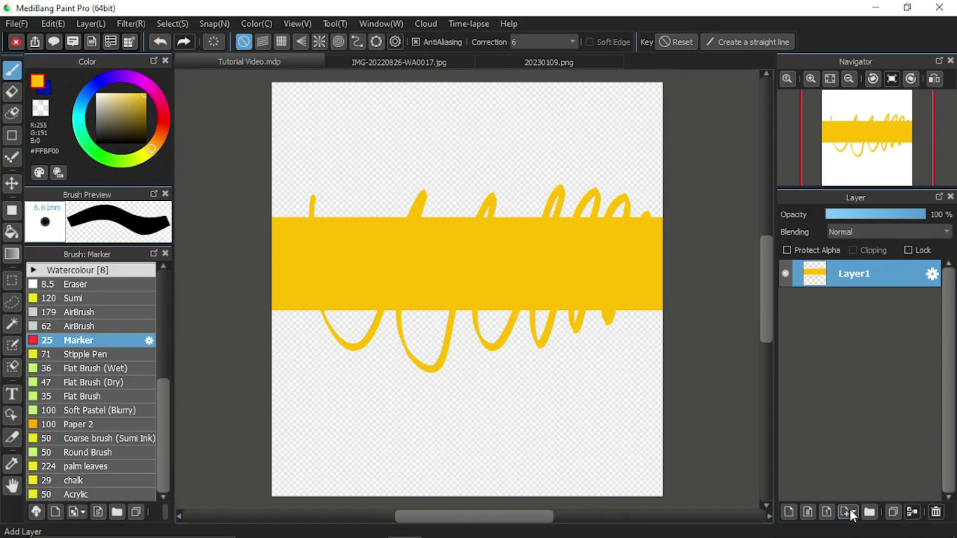
Step: Add a stencil layer above Layer1 and set the drawing colour to near-black (#080500)
click(851, 510)
click(876, 494)
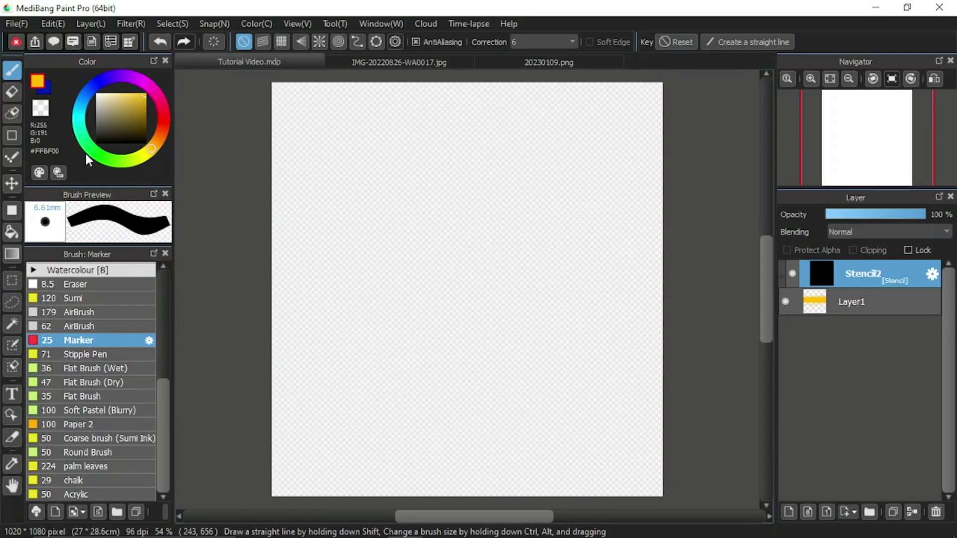
drag(106, 108, 144, 141)
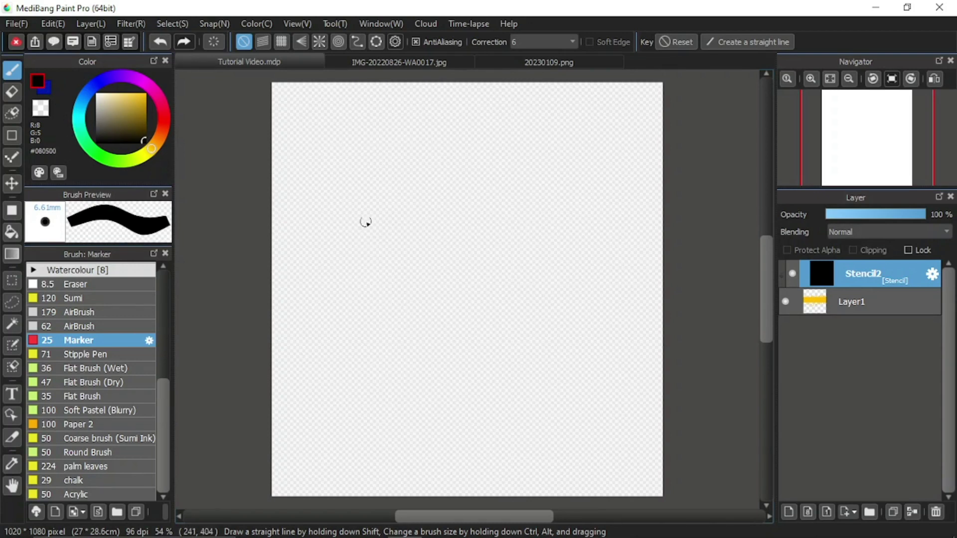
Step: Paint many crossing Marker strokes on the Stencil2 layer over the yellow band to reveal parts of it
drag(356, 218, 349, 310)
click(357, 346)
drag(416, 197, 394, 309)
drag(435, 218, 418, 309)
mouse_move(452, 218)
mouse_down()
mouse_move(443, 309)
mouse_move(456, 314)
mouse_up()
drag(484, 309, 511, 218)
drag(533, 217, 503, 309)
mouse_move(506, 348)
mouse_down()
mouse_move(526, 219)
mouse_move(527, 347)
mouse_move(557, 198)
mouse_move(547, 329)
mouse_move(583, 189)
mouse_move(557, 325)
mouse_move(601, 241)
mouse_up()
drag(608, 324, 648, 220)
drag(584, 295, 579, 319)
drag(548, 242, 414, 289)
drag(421, 200, 399, 331)
mouse_move(385, 216)
mouse_down()
mouse_move(383, 307)
mouse_move(345, 325)
mouse_move(353, 250)
mouse_move(383, 291)
mouse_move(359, 334)
mouse_move(378, 241)
mouse_move(415, 297)
mouse_move(401, 341)
mouse_move(450, 223)
mouse_move(468, 343)
mouse_move(518, 233)
mouse_move(528, 290)
mouse_move(645, 274)
mouse_move(393, 265)
mouse_move(321, 243)
mouse_move(554, 243)
mouse_move(287, 264)
mouse_move(535, 260)
mouse_move(262, 299)
mouse_move(543, 299)
mouse_move(244, 309)
mouse_move(237, 296)
mouse_move(339, 238)
mouse_move(325, 209)
mouse_move(323, 314)
mouse_move(439, 204)
mouse_move(403, 335)
mouse_up()
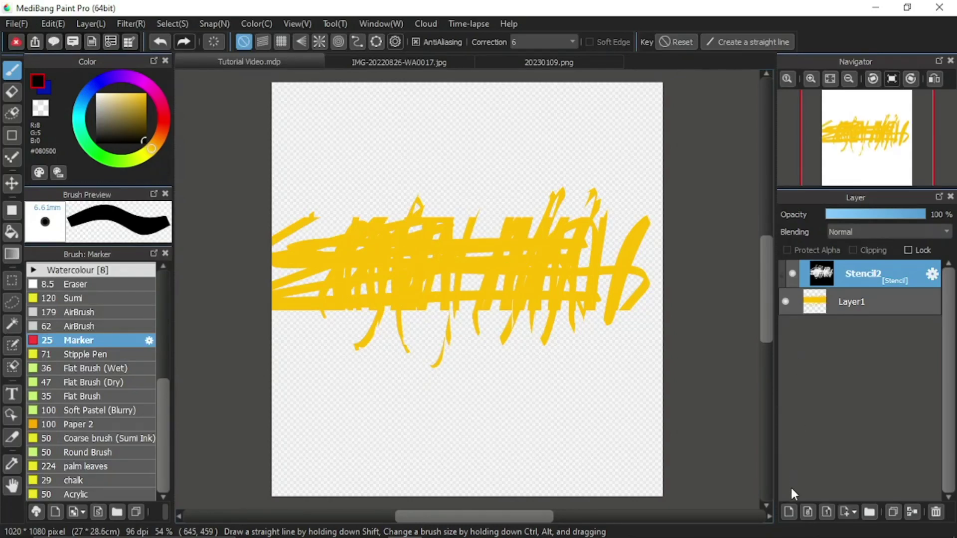
Step: Add a layer beneath Layer1 and draw a filled blue (#0019AD) rectangle as a wider full-width band on it
click(789, 512)
drag(862, 278, 851, 344)
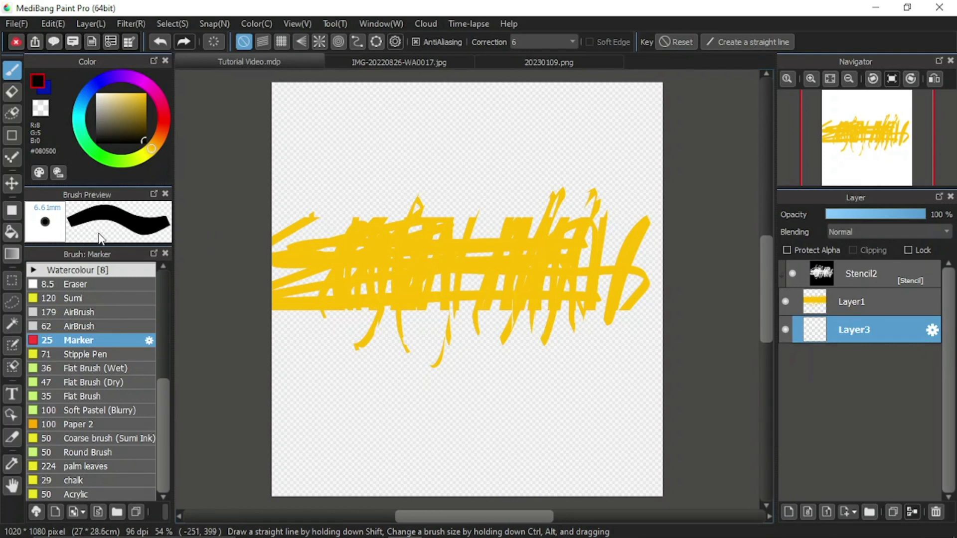
click(45, 89)
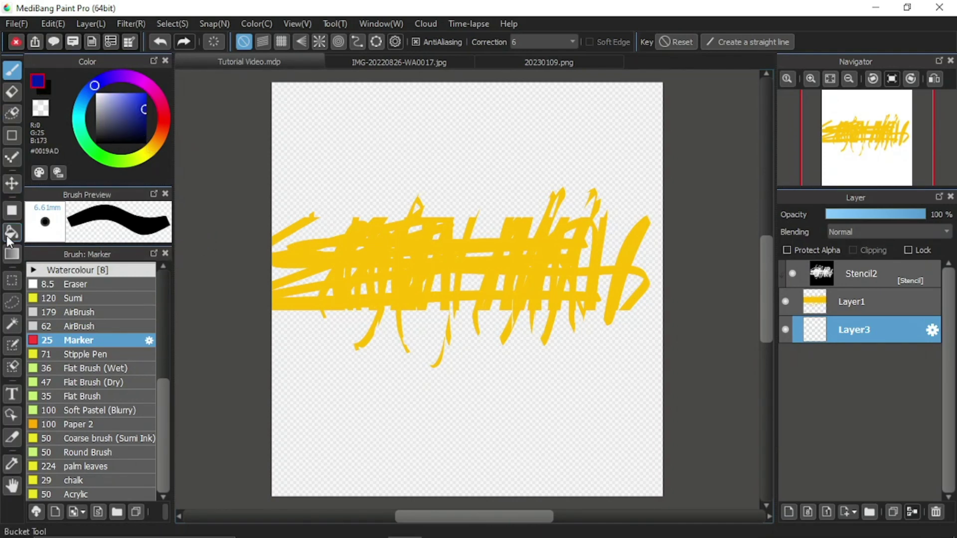
click(12, 210)
drag(242, 207, 696, 380)
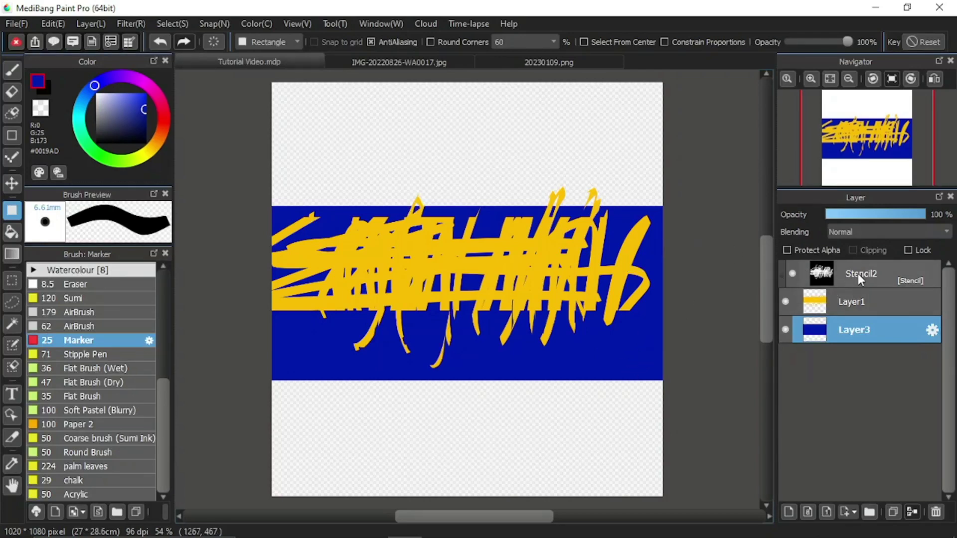
Step: Scribble large blue Marker loops above and below the blue band on Layer3
click(13, 70)
mouse_move(310, 243)
mouse_down()
mouse_move(387, 303)
mouse_move(471, 135)
mouse_move(508, 293)
mouse_move(616, 167)
mouse_move(569, 458)
mouse_move(642, 362)
mouse_move(524, 423)
mouse_move(479, 465)
mouse_up()
mouse_move(401, 349)
mouse_down()
mouse_move(321, 407)
mouse_move(311, 430)
mouse_move(465, 437)
mouse_move(492, 421)
mouse_up()
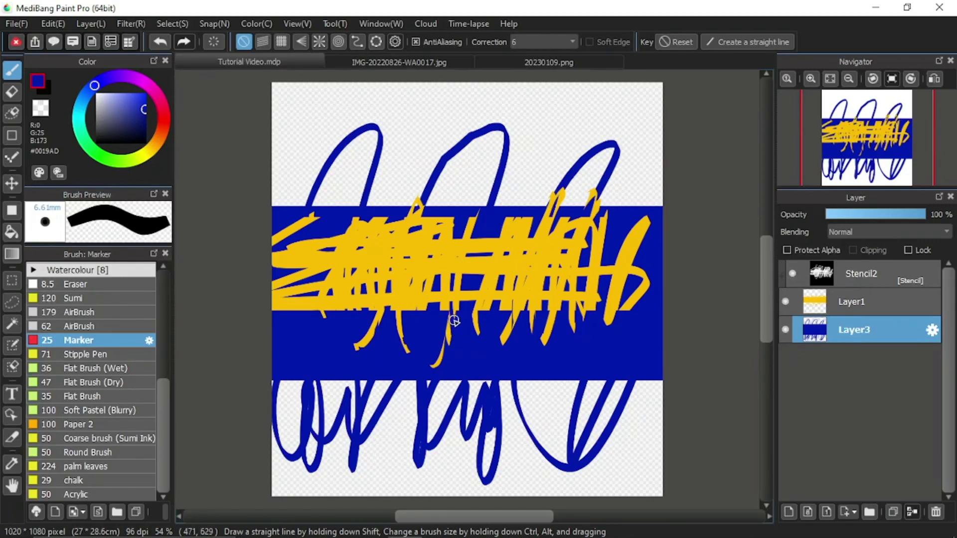
Step: Paint on the Stencil2 layer with blue and with near-black (#080500) Marker strokes to reveal more of the yellow band
click(860, 275)
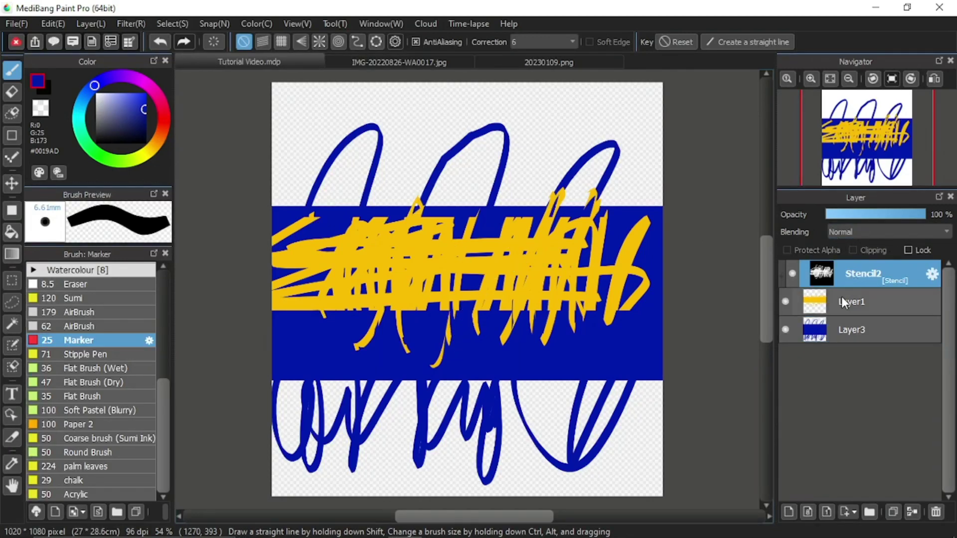
mouse_move(402, 188)
mouse_down()
mouse_move(388, 357)
mouse_move(397, 374)
mouse_move(404, 303)
mouse_move(450, 208)
mouse_up()
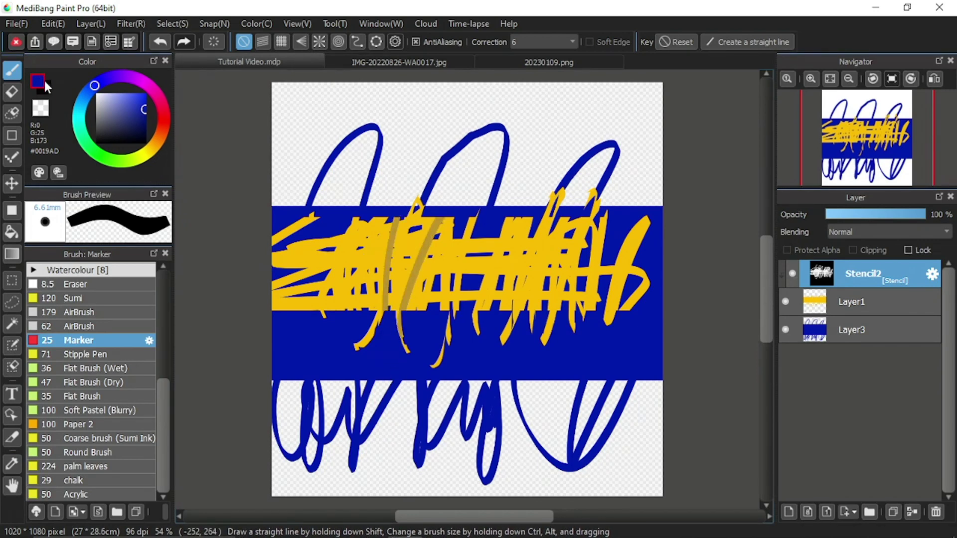
alt+click(352, 206)
mouse_move(628, 199)
mouse_down()
mouse_move(629, 325)
mouse_move(678, 253)
mouse_move(662, 323)
mouse_move(619, 332)
mouse_move(631, 217)
mouse_move(608, 332)
mouse_move(579, 315)
mouse_move(539, 313)
mouse_move(527, 206)
mouse_move(500, 216)
mouse_move(478, 317)
mouse_move(473, 301)
mouse_move(363, 349)
mouse_move(310, 347)
mouse_move(282, 312)
mouse_move(269, 210)
mouse_move(336, 203)
mouse_move(372, 217)
mouse_move(374, 294)
mouse_move(410, 293)
mouse_move(465, 267)
mouse_move(449, 309)
mouse_move(490, 257)
mouse_move(476, 301)
mouse_move(511, 309)
mouse_move(610, 257)
mouse_move(651, 277)
mouse_move(419, 270)
mouse_move(591, 257)
mouse_move(363, 268)
mouse_move(675, 256)
mouse_move(535, 244)
mouse_move(664, 240)
mouse_move(678, 254)
mouse_move(571, 250)
mouse_move(695, 251)
mouse_move(670, 231)
mouse_move(531, 230)
mouse_move(659, 222)
mouse_move(513, 225)
mouse_move(667, 227)
mouse_up()
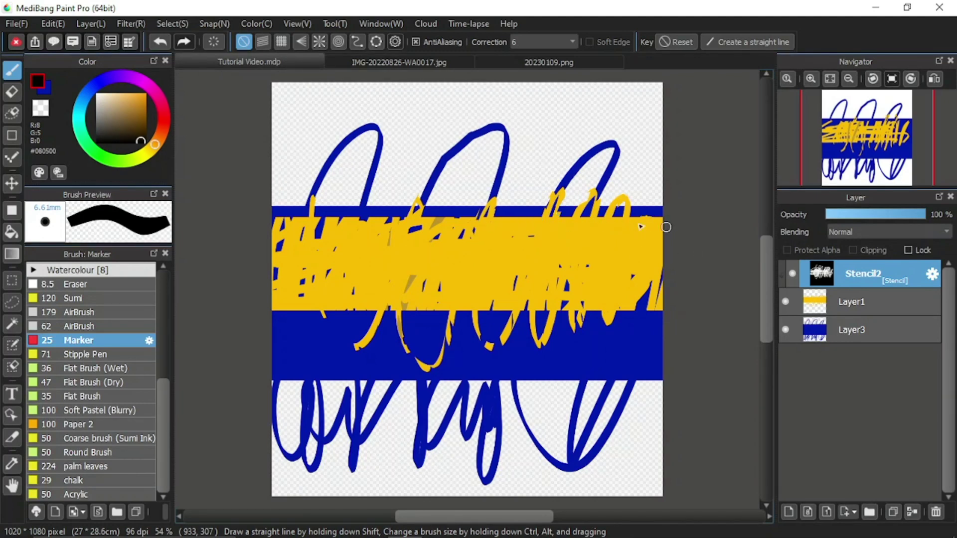
mouse_move(494, 245)
mouse_down()
mouse_move(580, 264)
mouse_move(610, 294)
mouse_move(667, 312)
mouse_move(622, 311)
mouse_move(658, 299)
mouse_up()
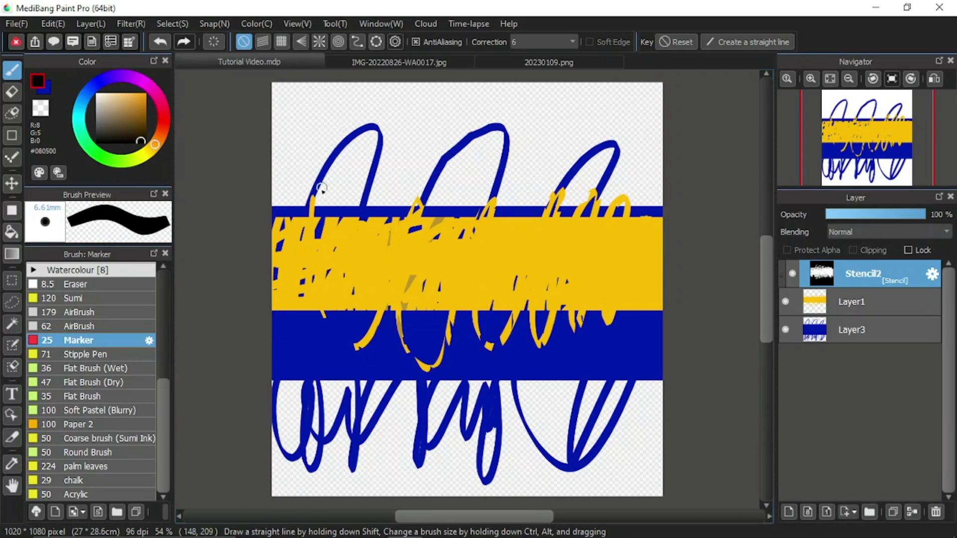
Step: In the IMG-20220826-WA0017.jpg document, set the colour to orange (#FF9E00) and add a new layer directly above Layer1
click(397, 64)
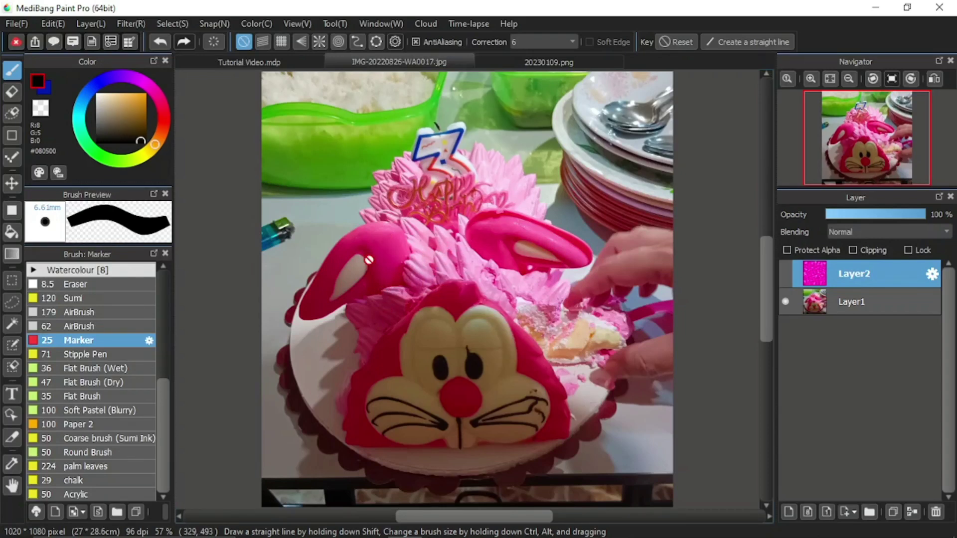
drag(105, 93, 158, 73)
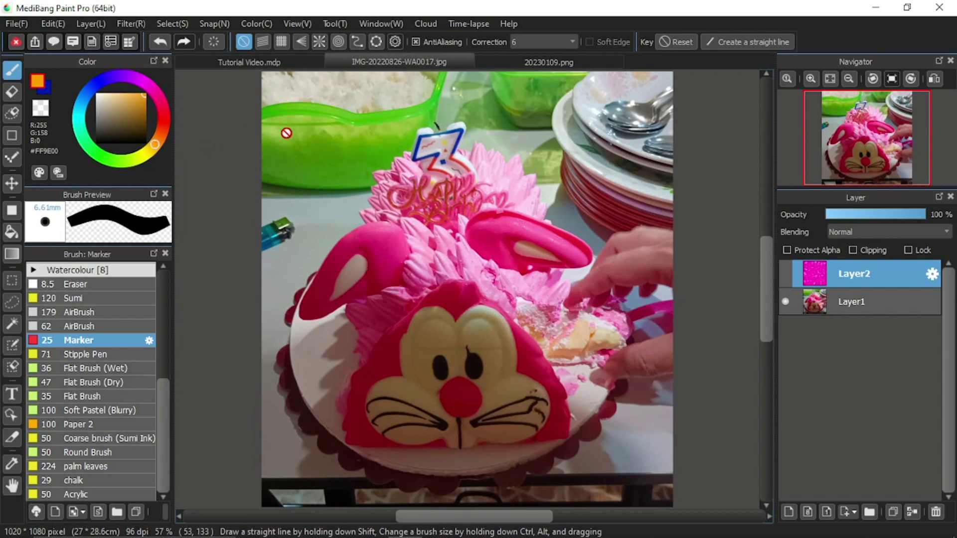
click(848, 301)
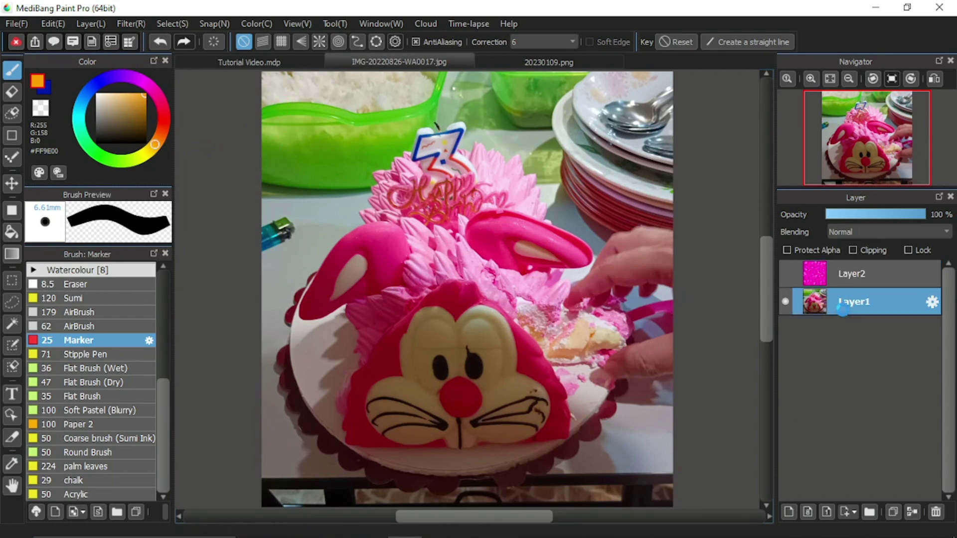
click(788, 512)
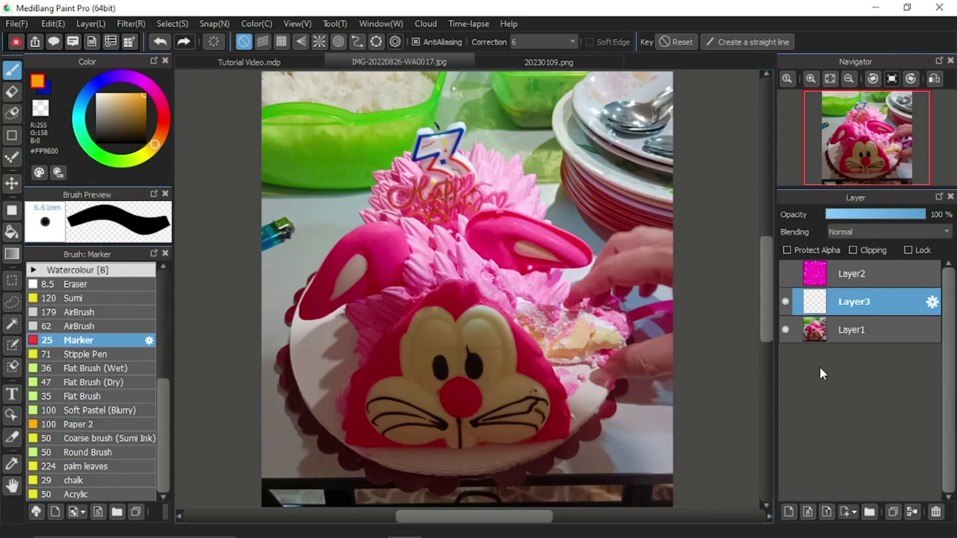
Step: Handwrite HAPPY BIRTHDAY across the upper part of the photo on Layer3, the first H in orange and the rest in yellow (#FFFD00)
mouse_move(284, 91)
mouse_down()
mouse_move(280, 160)
mouse_move(302, 131)
mouse_up()
drag(301, 91, 300, 176)
click(144, 155)
drag(316, 160, 339, 168)
drag(315, 138, 331, 135)
mouse_move(344, 112)
mouse_down()
mouse_move(343, 172)
mouse_move(348, 137)
mouse_up()
mouse_move(376, 116)
mouse_down()
mouse_move(375, 174)
mouse_move(379, 137)
mouse_up()
drag(384, 112, 402, 140)
drag(415, 105, 404, 142)
drag(405, 140, 401, 172)
drag(454, 110, 454, 175)
drag(496, 127, 495, 181)
mouse_move(510, 125)
mouse_down()
mouse_move(509, 184)
mouse_move(532, 177)
mouse_move(556, 123)
mouse_up()
mouse_move(545, 125)
mouse_down()
mouse_move(563, 135)
mouse_move(556, 180)
mouse_up()
mouse_move(576, 124)
mouse_down()
mouse_move(573, 176)
mouse_move(574, 150)
mouse_up()
mouse_move(587, 122)
mouse_down()
mouse_move(584, 192)
mouse_move(593, 188)
mouse_up()
mouse_move(617, 183)
mouse_down()
mouse_move(631, 132)
mouse_move(638, 187)
mouse_up()
drag(614, 168, 657, 151)
drag(667, 132, 646, 197)
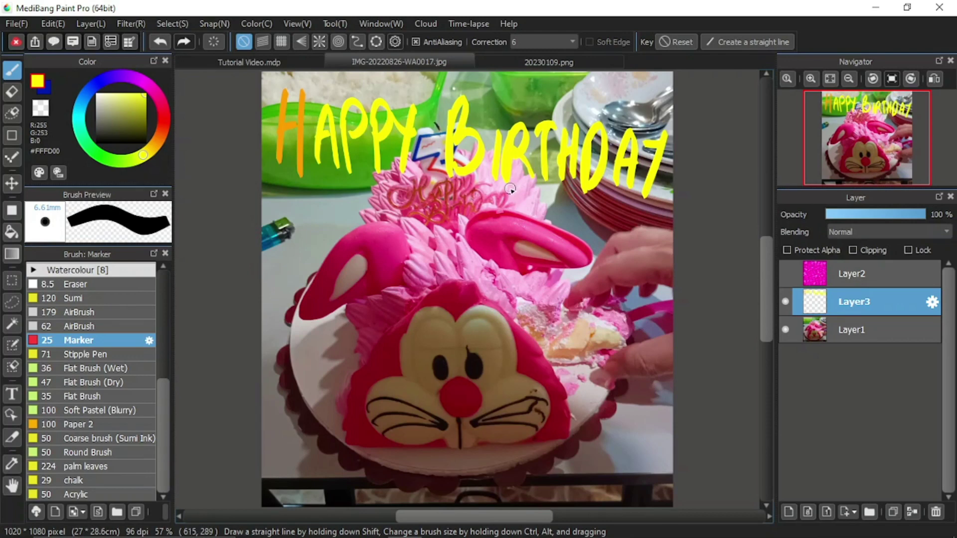
Step: Show the patterned Layer2 and handwrite HAPPY BIRTHDAY across the lower part of the photo on a stencil layer above it, in near-black (#040300)
click(785, 273)
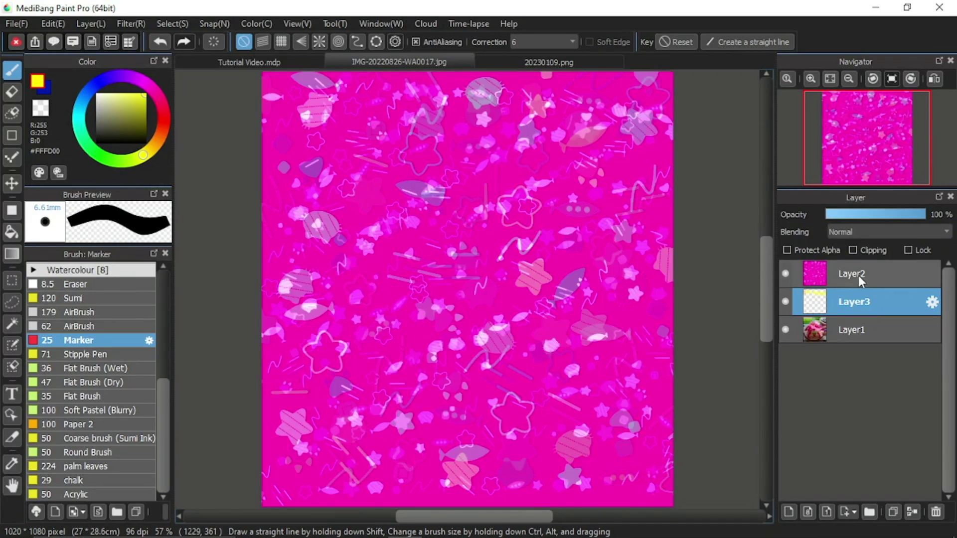
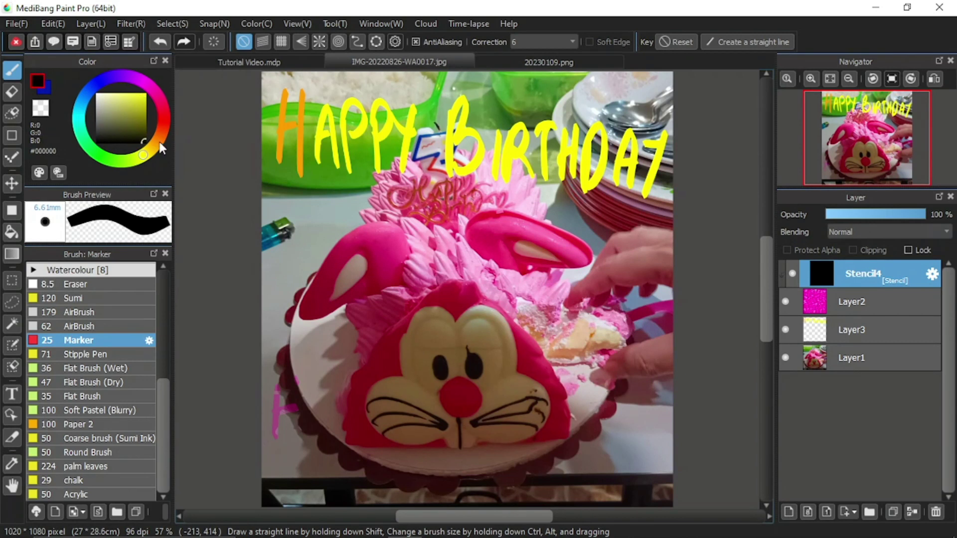
drag(276, 415, 301, 410)
mouse_move(299, 379)
mouse_down()
mouse_move(298, 437)
mouse_move(316, 428)
mouse_up()
mouse_move(335, 383)
mouse_down()
mouse_move(338, 405)
mouse_move(376, 441)
mouse_up()
mouse_move(374, 382)
mouse_down()
mouse_move(417, 391)
mouse_move(413, 414)
mouse_up()
mouse_move(430, 390)
mouse_down()
mouse_move(413, 439)
mouse_move(451, 441)
mouse_up()
mouse_move(448, 379)
mouse_down()
mouse_move(448, 406)
mouse_move(468, 413)
mouse_move(464, 441)
mouse_up()
mouse_move(480, 399)
mouse_down()
mouse_move(466, 428)
mouse_move(483, 444)
mouse_up()
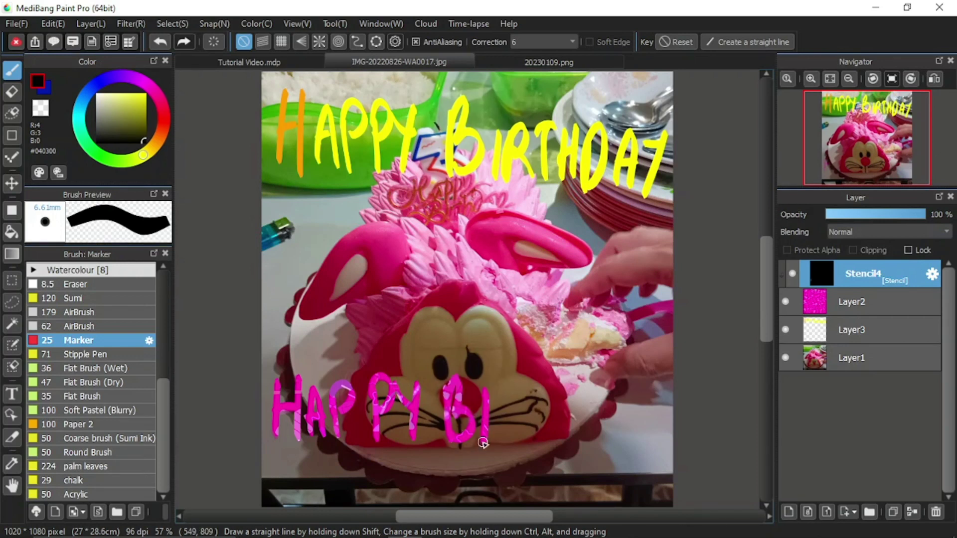
mouse_move(497, 391)
mouse_down()
mouse_move(515, 426)
mouse_move(543, 392)
mouse_up()
mouse_move(535, 394)
mouse_down()
mouse_move(550, 422)
mouse_move(570, 414)
mouse_up()
mouse_move(569, 392)
mouse_down()
mouse_move(568, 438)
mouse_move(578, 439)
mouse_up()
mouse_move(580, 386)
mouse_down()
mouse_move(577, 433)
mouse_move(601, 424)
mouse_move(613, 388)
mouse_move(621, 433)
mouse_up()
drag(604, 417, 639, 415)
drag(651, 382, 638, 446)
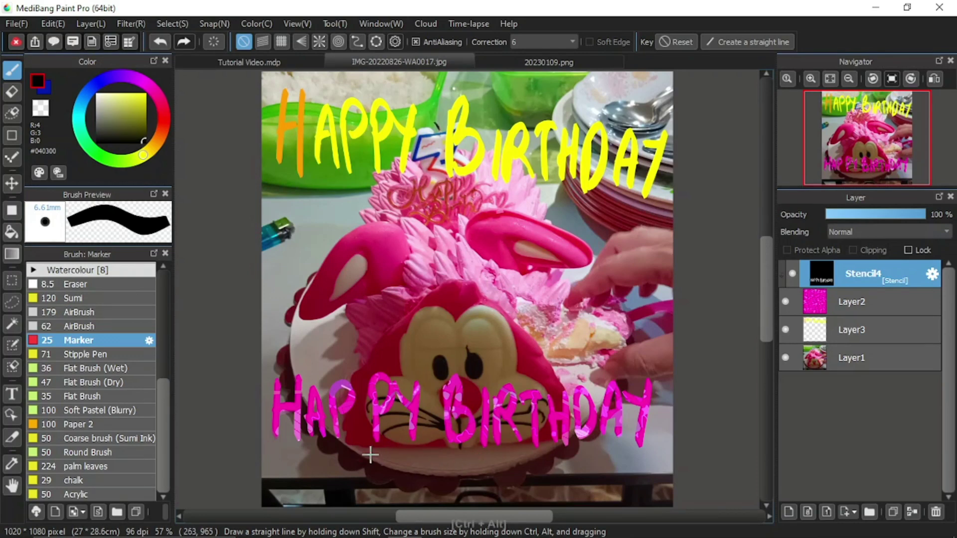
Step: Examine the patterned HAPPY BIRTHDAY lettering on the lower part of the photo up close
scroll(364, 456, down, 1)
scroll(355, 436, up, 3)
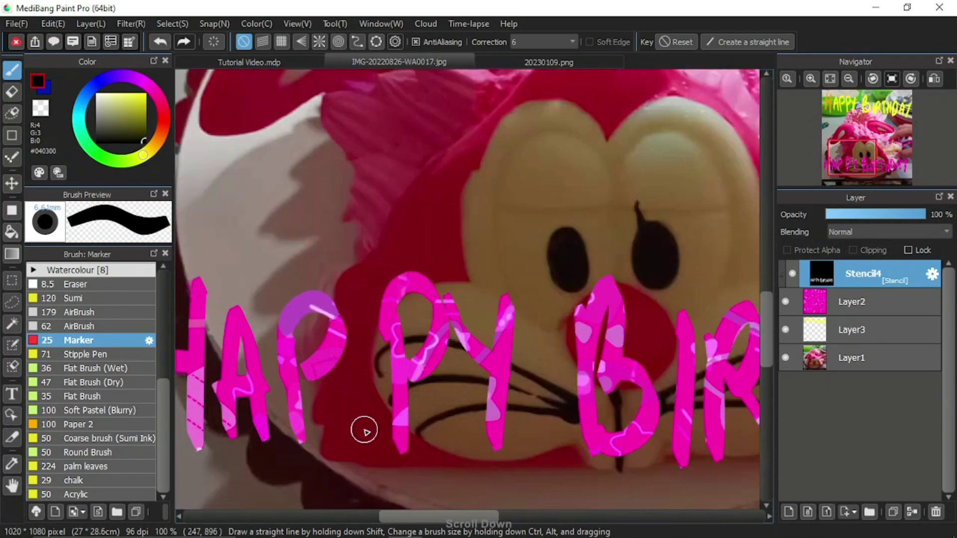
key(h)
drag(425, 404, 536, 319)
scroll(317, 305, down, 3)
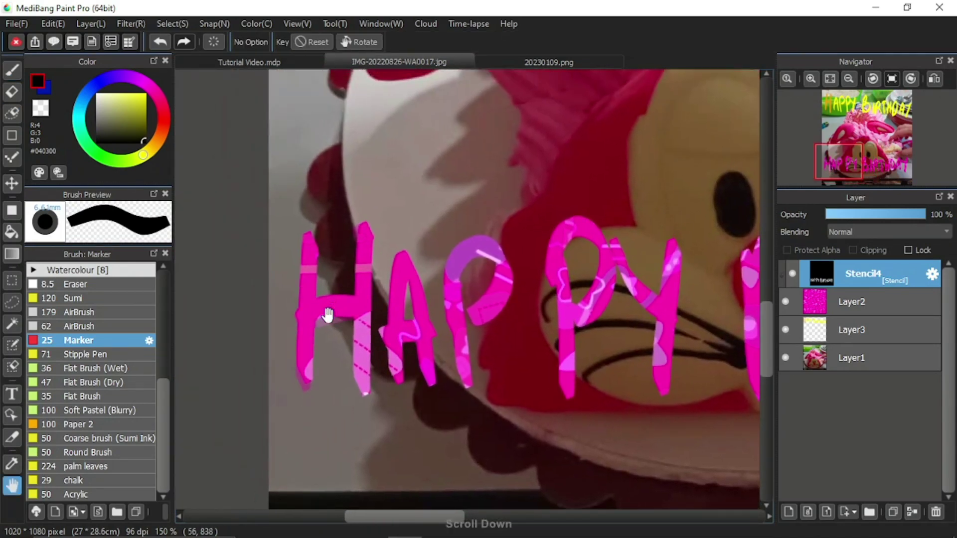
scroll(427, 298, up, 2)
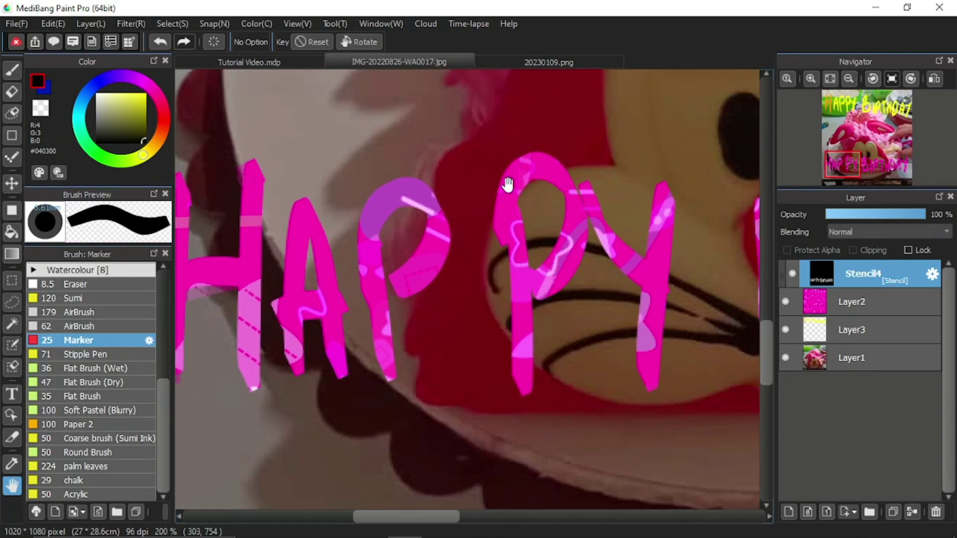
drag(574, 293, 477, 316)
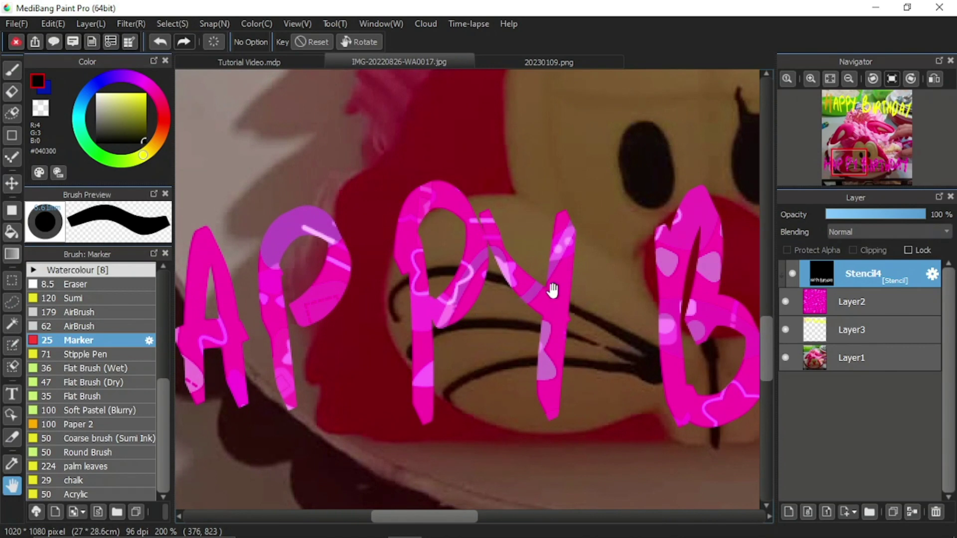
click(831, 79)
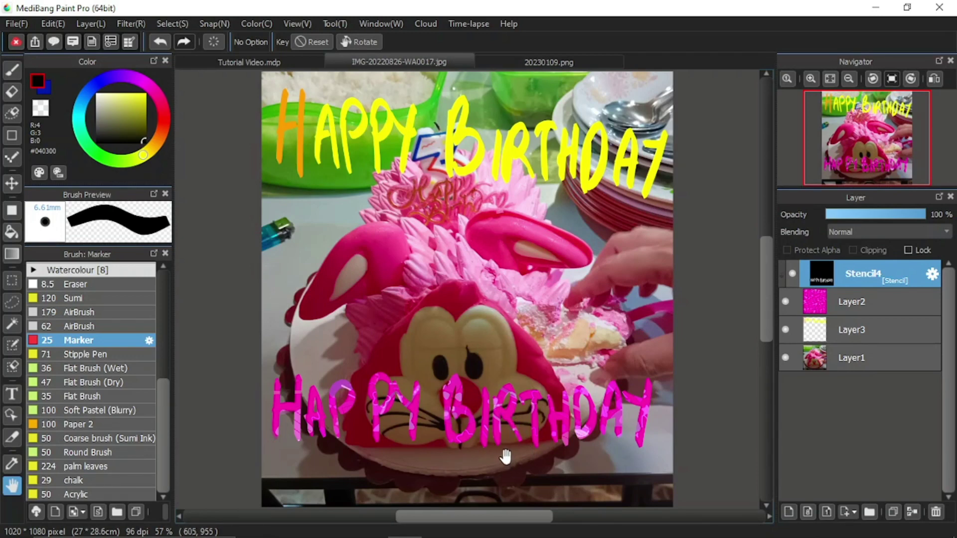
Step: Hide the Stencil4 layer
click(793, 273)
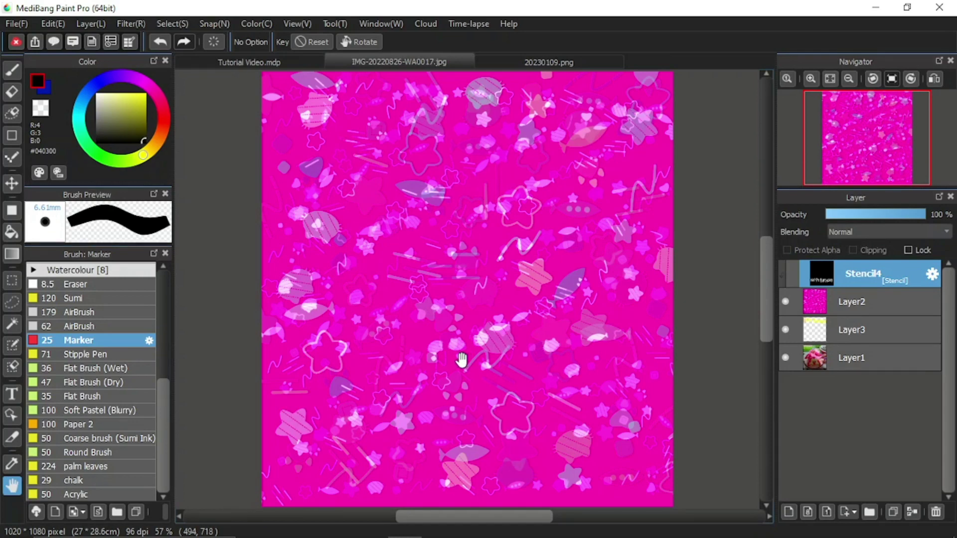
Step: In the 20230109.png document, add a new layer and cover most of the illustration with a filled red (#FF0000) rectangle
click(519, 59)
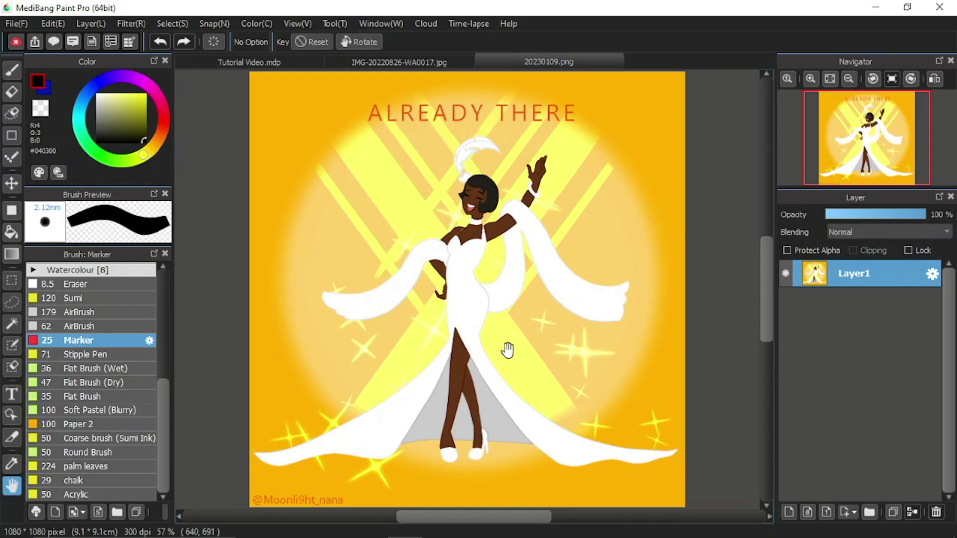
click(789, 511)
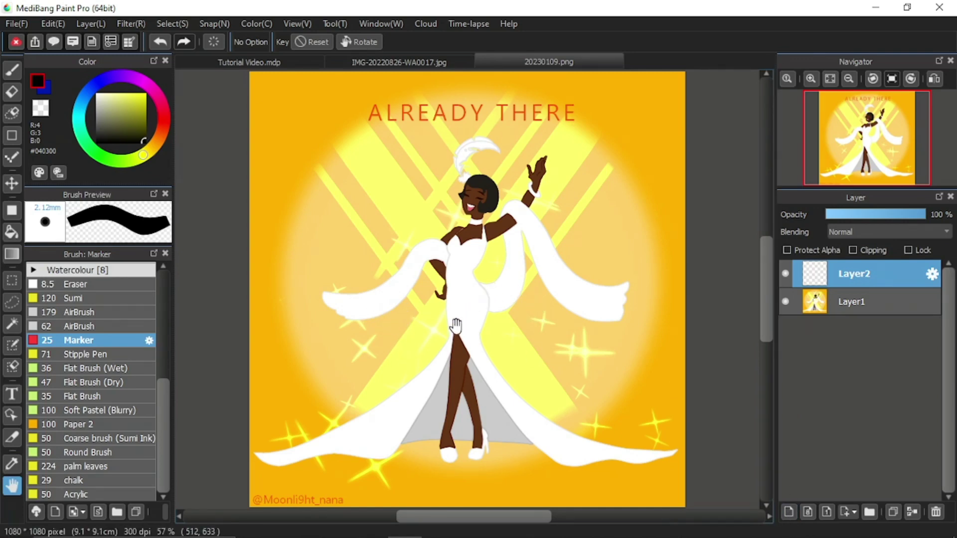
click(164, 122)
click(138, 98)
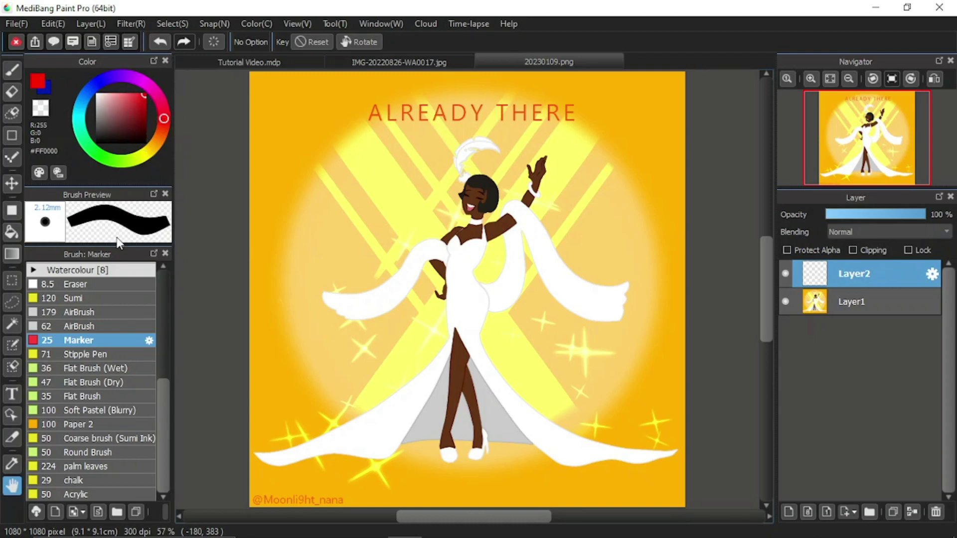
click(12, 210)
drag(236, 196, 723, 482)
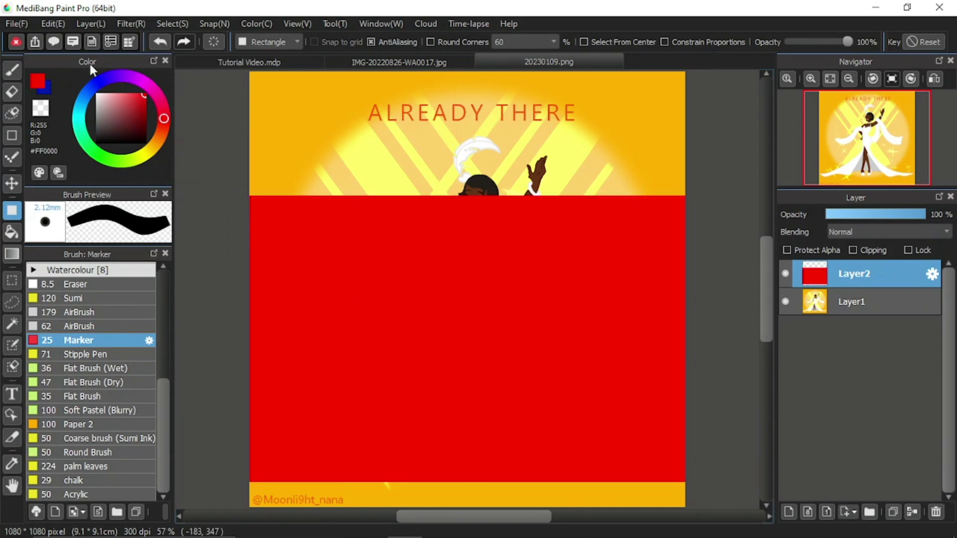
Step: Set the drawing colour to white (#FFFFFF) and expand the flower&petals brush group
click(94, 85)
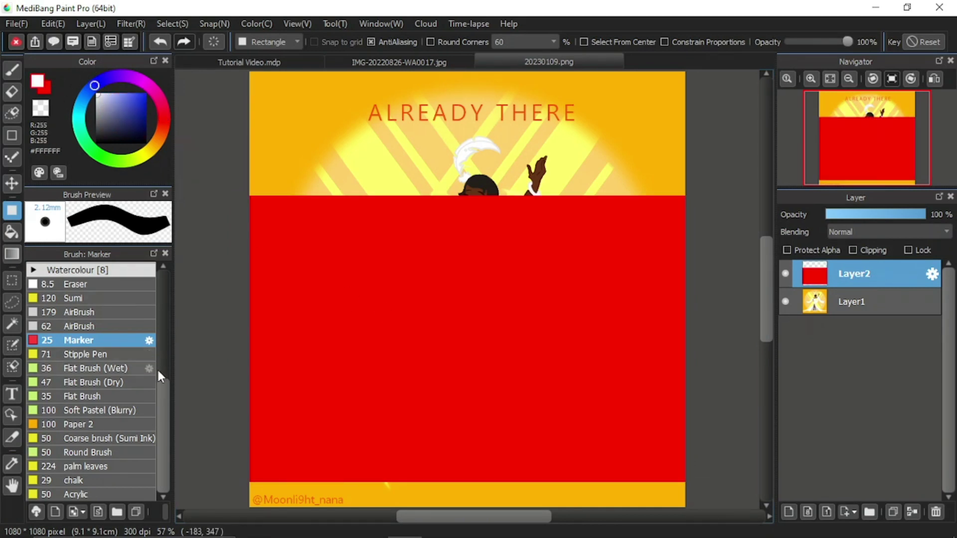
scroll(157, 367, up, 5)
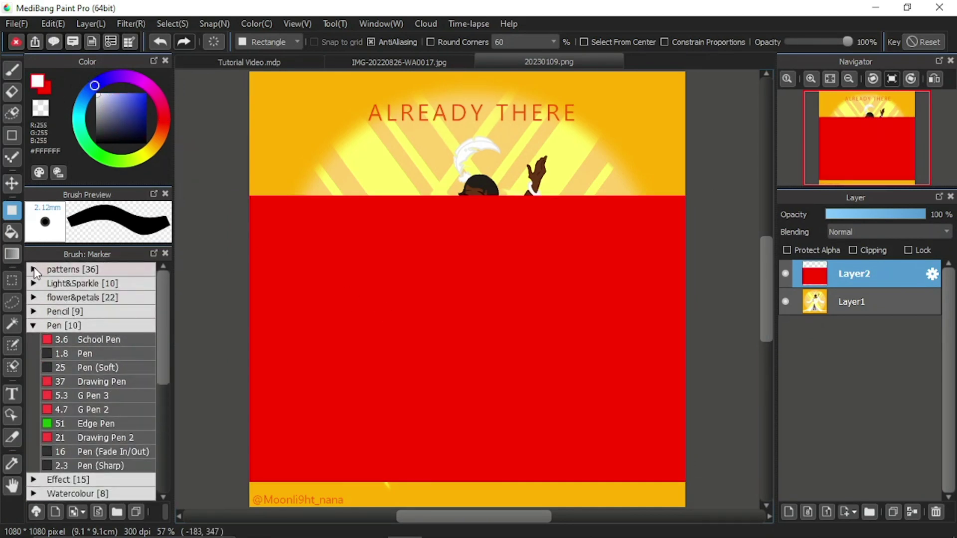
click(63, 298)
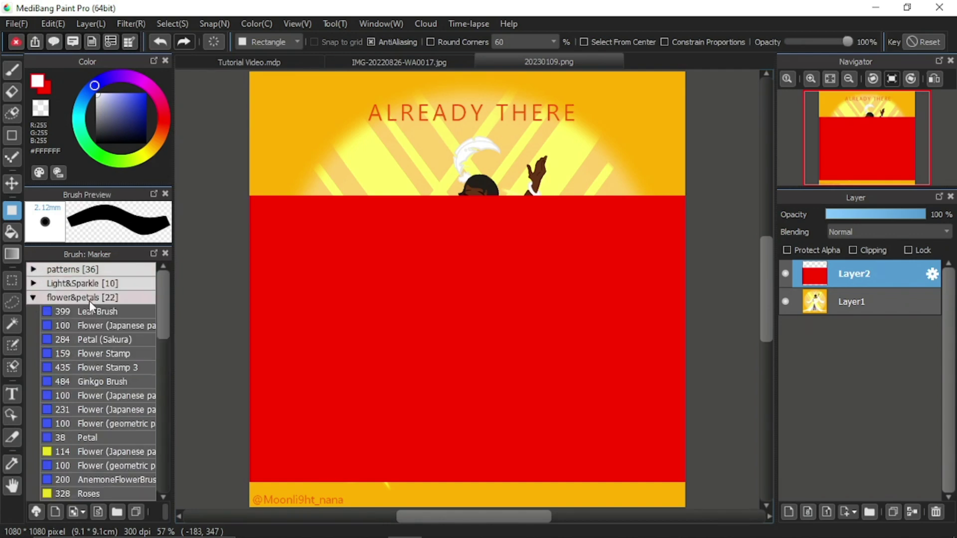
Step: Preview several flower&petals brushes, including Flower5, Flower (geometric pattern) 2 and Flower (Japanese pattern) 2
scroll(163, 299, down, 4)
click(148, 405)
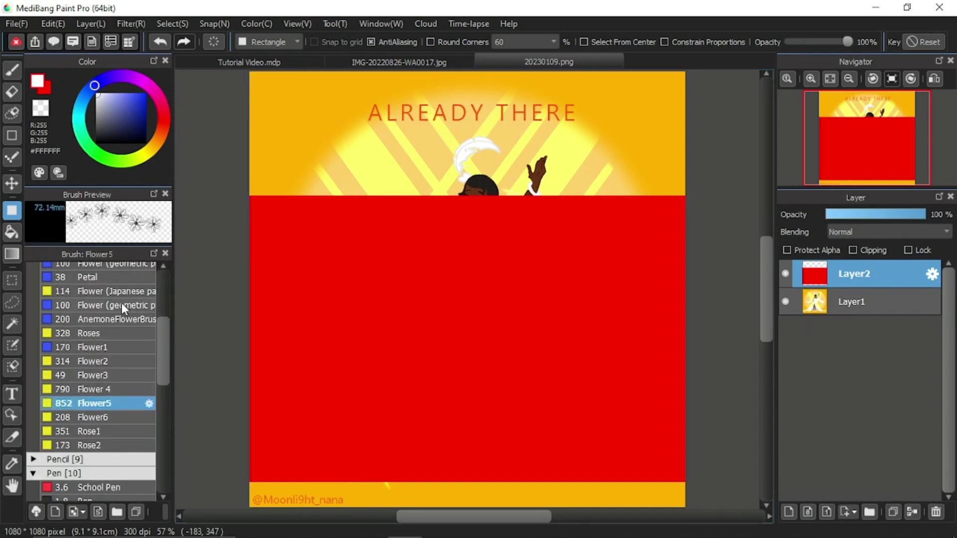
click(106, 293)
click(108, 305)
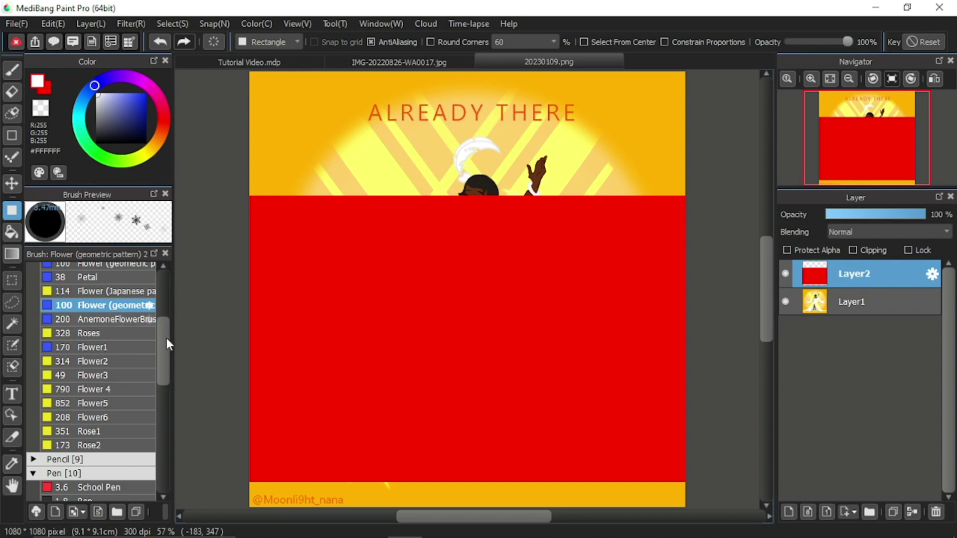
scroll(165, 334, up, 2)
click(118, 327)
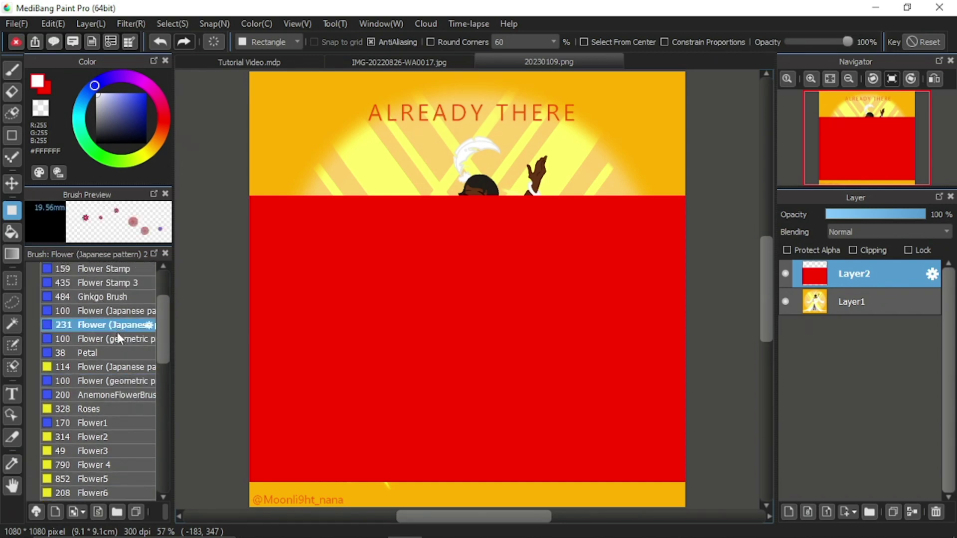
scroll(118, 330, up, 1)
click(121, 314)
click(121, 324)
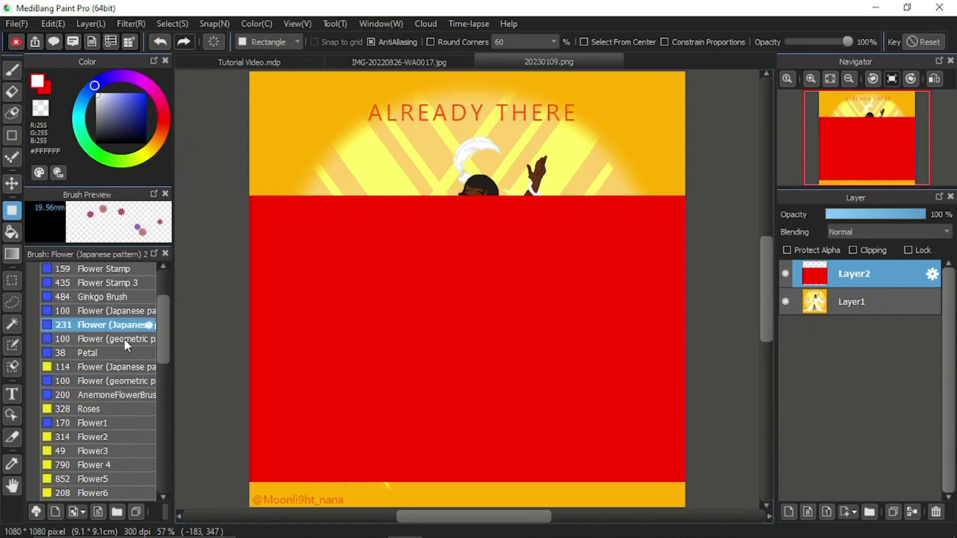
Step: Try the Flower (geometric pattern) 1 brush in white strokes across the middle of the red rectangle
click(124, 314)
click(128, 339)
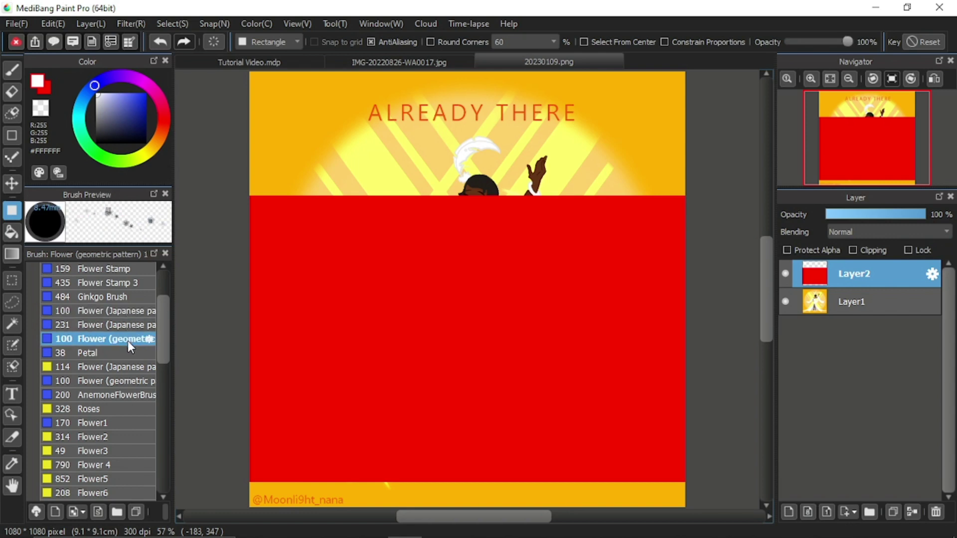
key(b)
mouse_move(361, 295)
mouse_down()
mouse_move(343, 343)
mouse_move(517, 309)
mouse_move(472, 384)
mouse_up()
drag(513, 288, 281, 352)
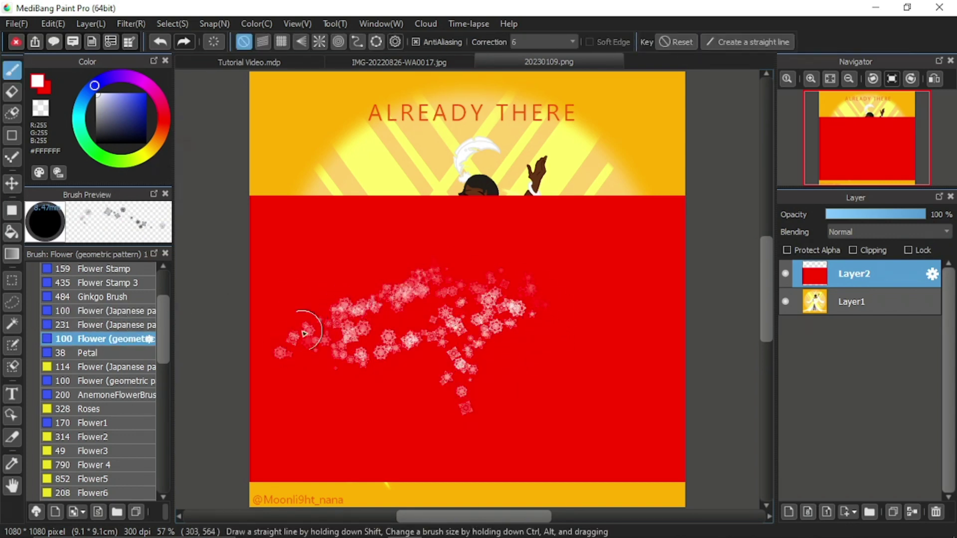
Step: Try the Flower Stamp brush on the red rectangle, and undo all the test flower strokes
scroll(136, 320, up, 4)
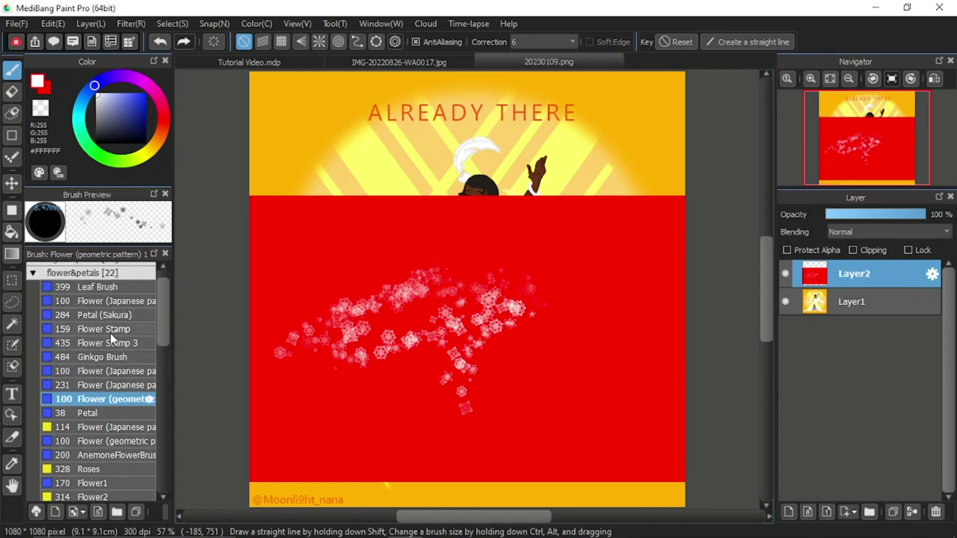
click(109, 330)
drag(349, 252, 300, 287)
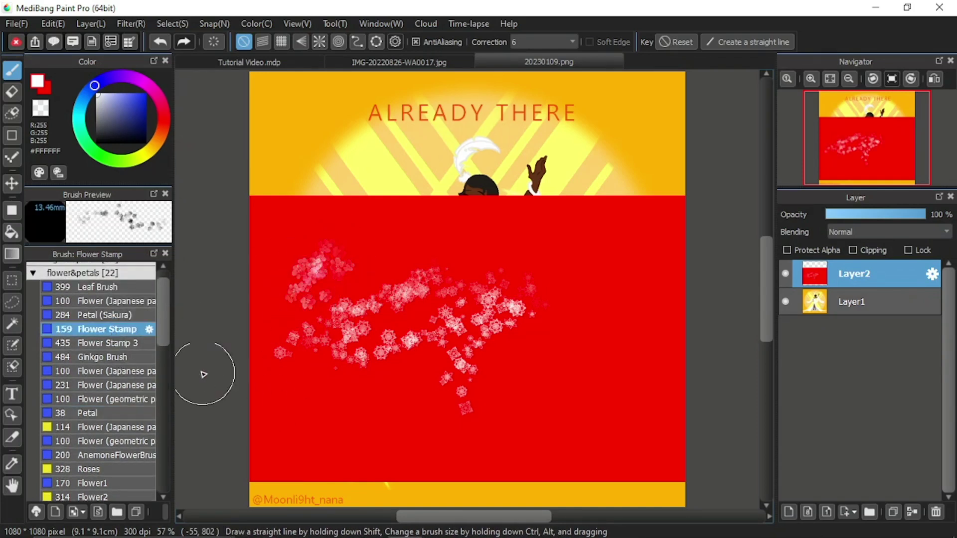
click(110, 343)
key(ctrl+z)
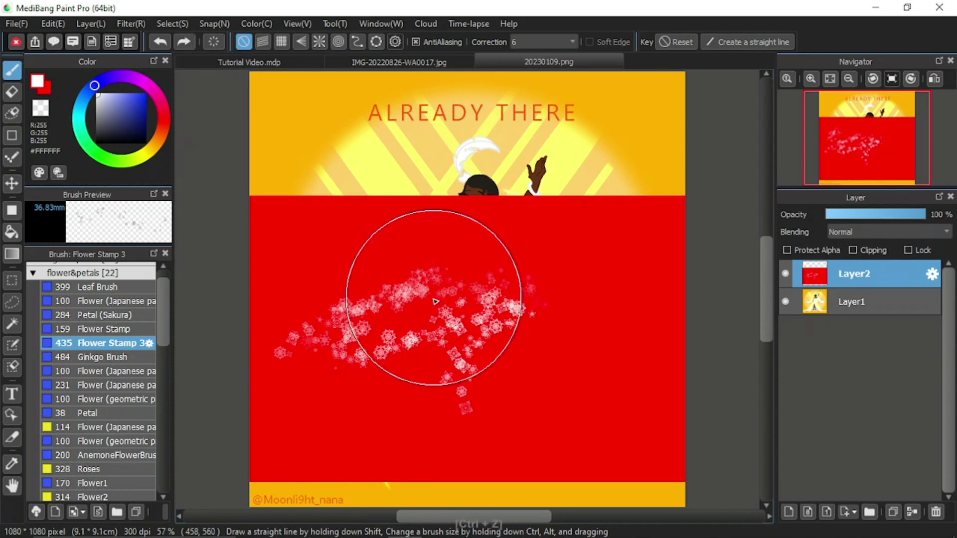
key(ctrl+z)
Step: Scatter Flower Stamp 3 blossoms over the red rectangle and cover it densely with white Flower Stamp strokes
mouse_move(438, 304)
mouse_down()
mouse_move(452, 393)
mouse_move(618, 356)
mouse_move(502, 348)
mouse_move(530, 338)
mouse_up()
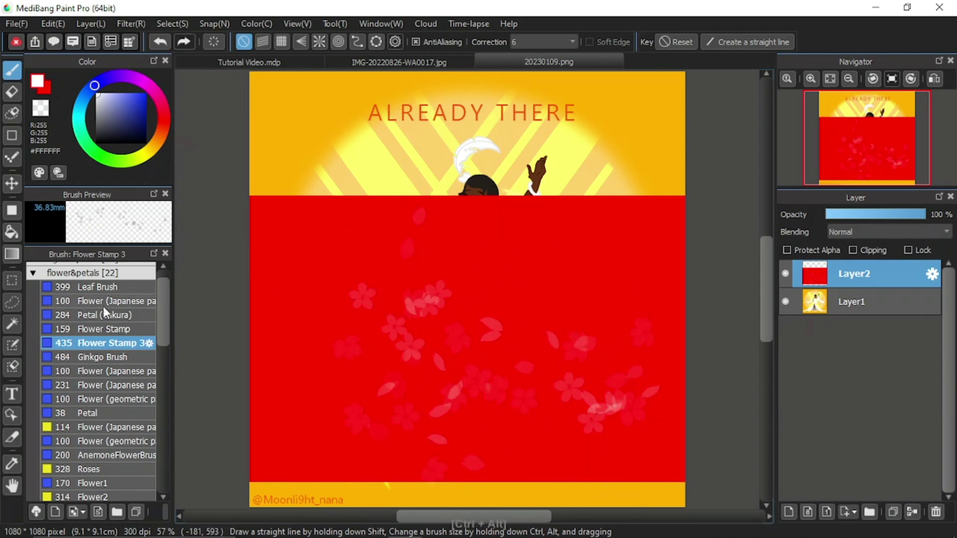
click(102, 329)
mouse_move(467, 295)
mouse_down()
mouse_move(569, 273)
mouse_move(565, 378)
mouse_move(487, 280)
mouse_move(433, 337)
mouse_move(489, 378)
mouse_move(422, 353)
mouse_move(453, 407)
mouse_move(595, 418)
mouse_move(604, 444)
mouse_move(348, 468)
mouse_move(275, 402)
mouse_move(282, 266)
mouse_move(252, 244)
mouse_move(307, 206)
mouse_move(315, 268)
mouse_move(584, 206)
mouse_move(615, 262)
mouse_move(620, 314)
mouse_move(609, 368)
mouse_move(668, 405)
mouse_move(691, 460)
mouse_move(542, 483)
mouse_move(244, 484)
mouse_move(250, 410)
mouse_move(309, 396)
mouse_move(356, 434)
mouse_move(496, 482)
mouse_move(625, 361)
mouse_move(630, 329)
mouse_move(432, 385)
mouse_move(428, 397)
mouse_move(494, 453)
mouse_move(458, 298)
mouse_move(369, 245)
mouse_move(277, 213)
mouse_move(249, 343)
mouse_move(290, 319)
mouse_move(288, 271)
mouse_move(516, 221)
mouse_move(440, 235)
mouse_move(524, 278)
mouse_move(599, 234)
mouse_move(706, 215)
mouse_move(641, 207)
mouse_move(340, 246)
mouse_move(343, 337)
mouse_move(512, 341)
mouse_move(604, 299)
mouse_move(651, 307)
mouse_move(685, 387)
mouse_move(646, 466)
mouse_up()
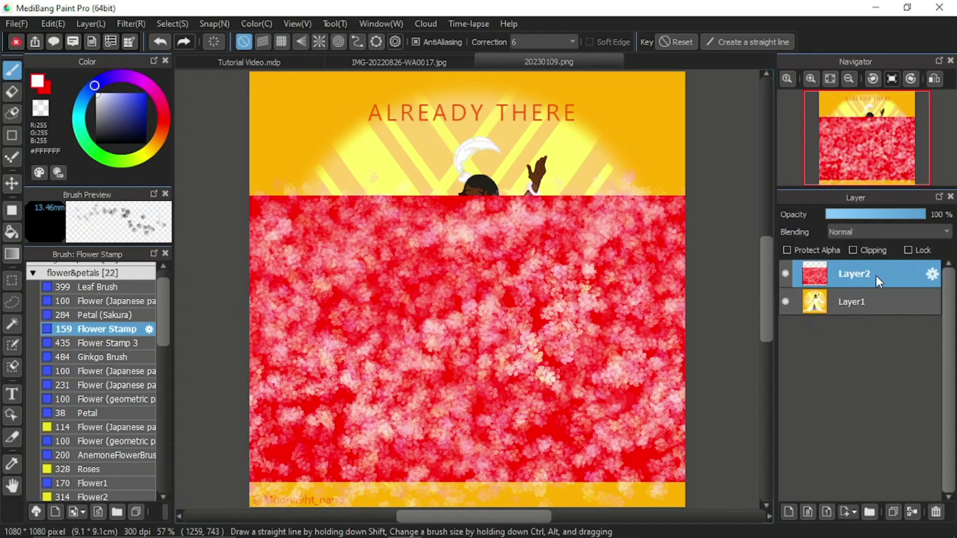
Step: Add a stencil layer above Layer2 and fill the white dress and shawl areas on it with black (#000000)
click(854, 512)
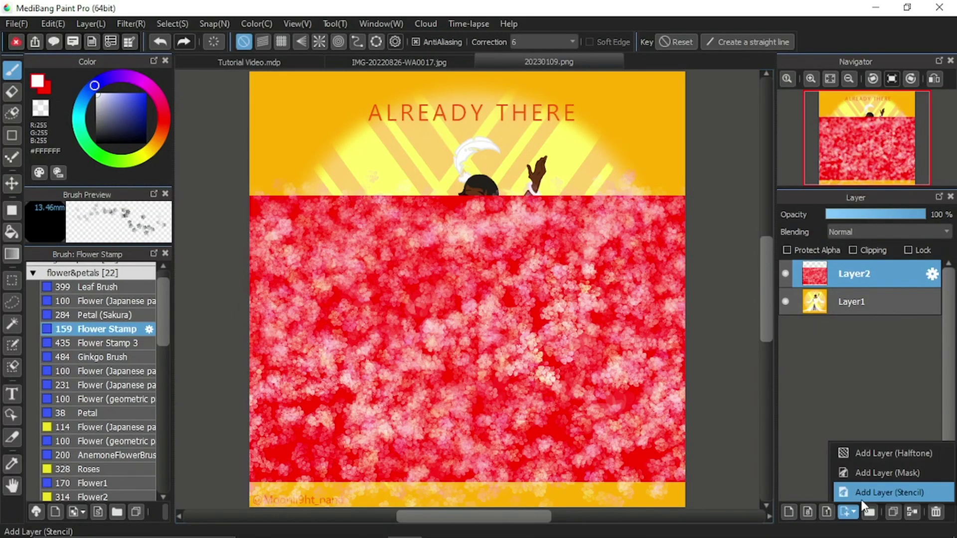
click(870, 494)
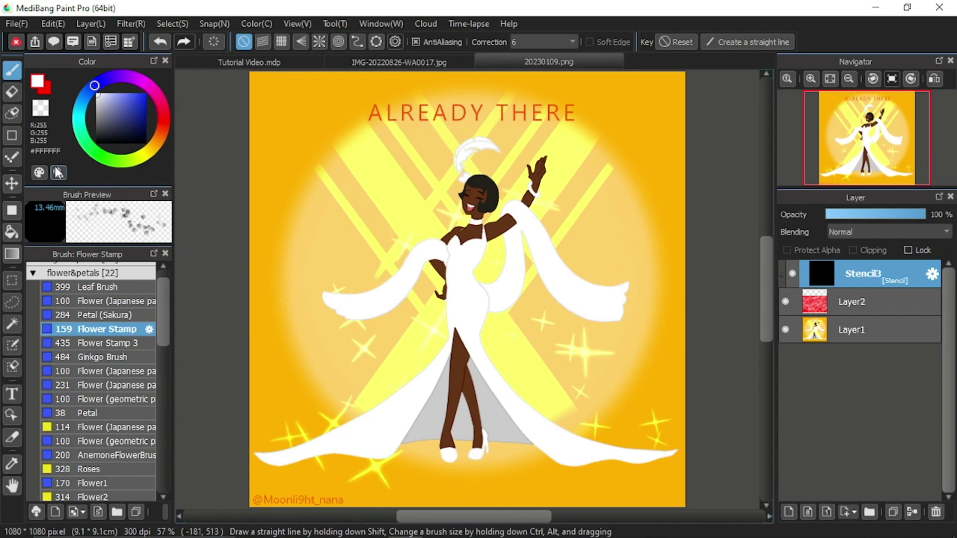
click(12, 232)
drag(130, 104, 92, 168)
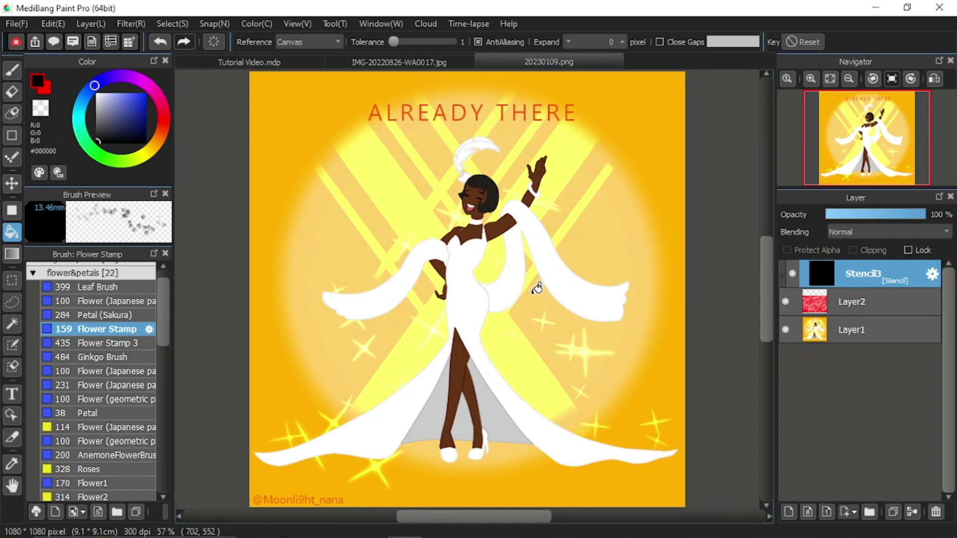
click(485, 325)
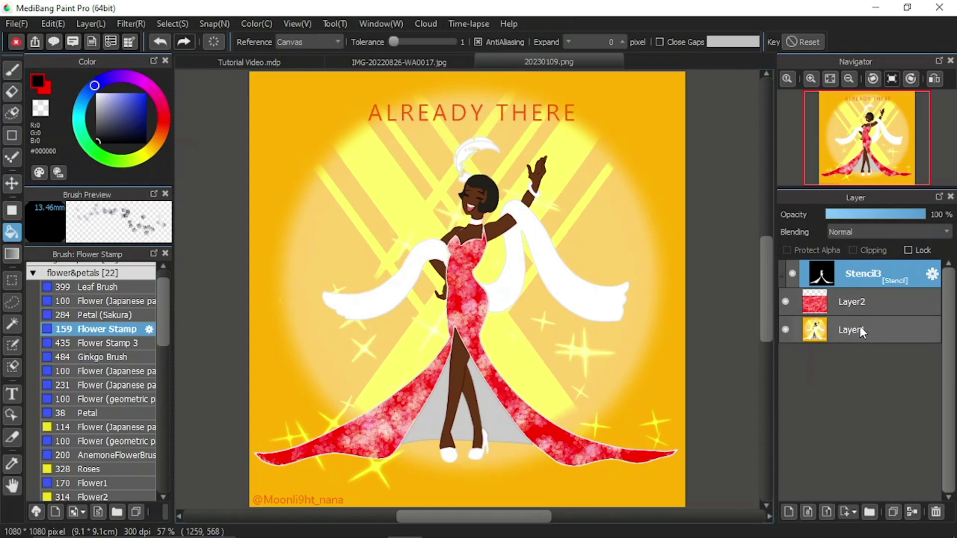
click(556, 268)
click(391, 290)
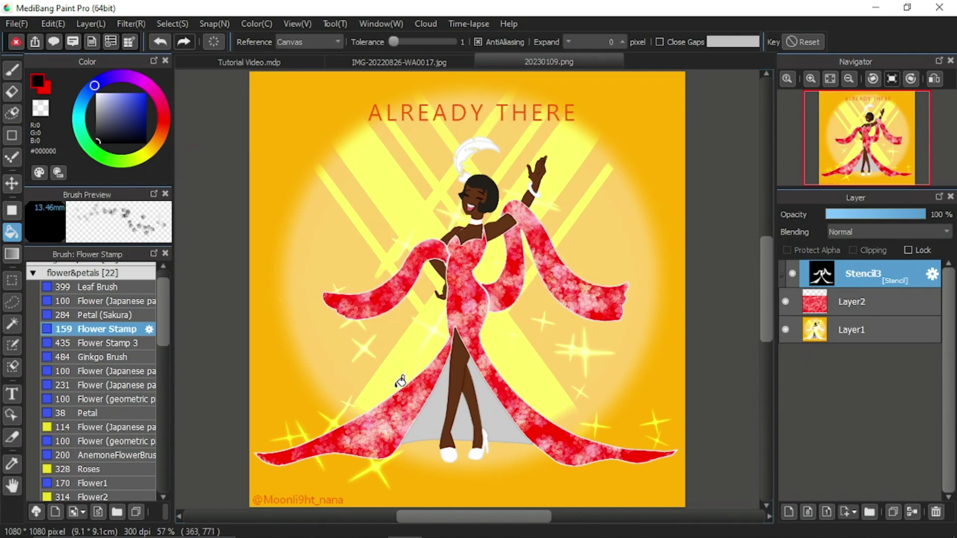
Step: On Layer2, draw thin black fold lines across the dress's waist and hips with the 1.8 Pen brush
click(844, 302)
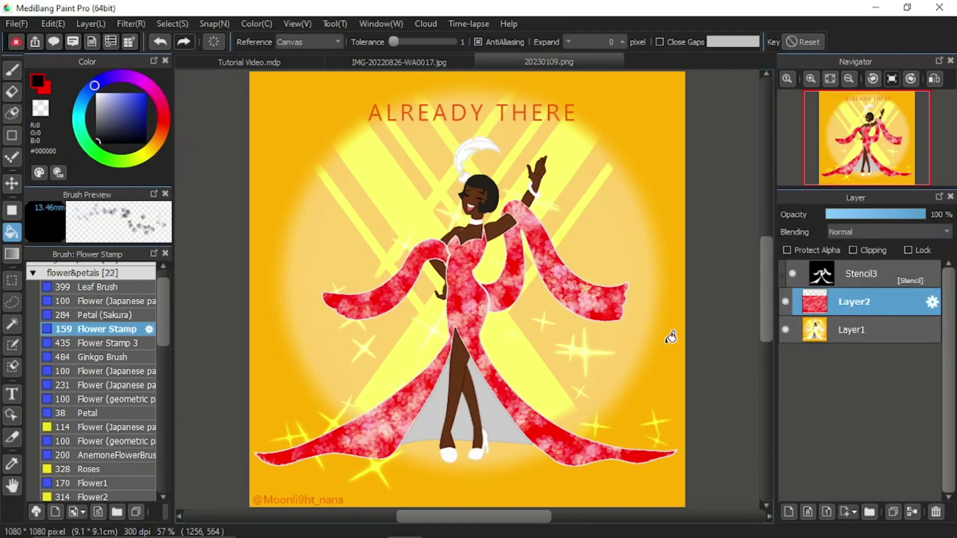
click(9, 72)
click(99, 273)
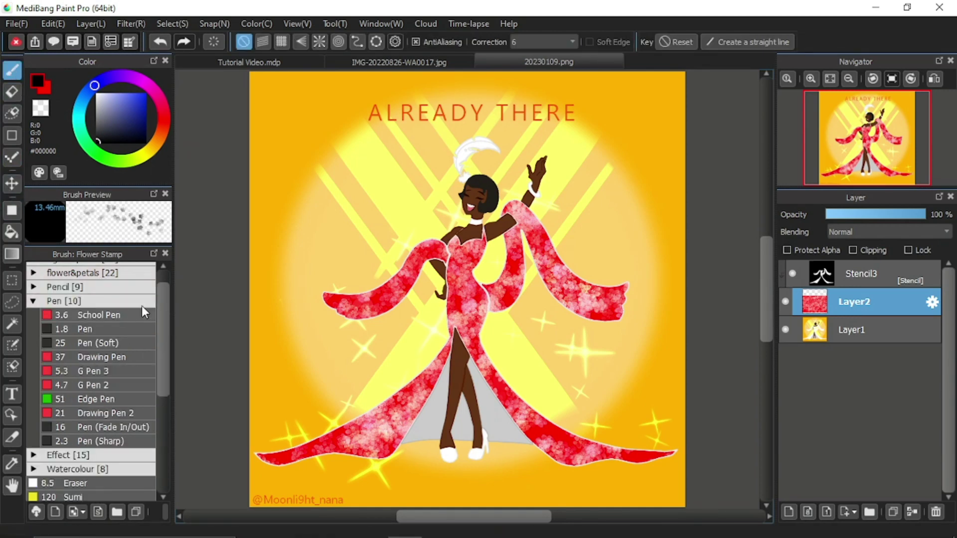
click(89, 332)
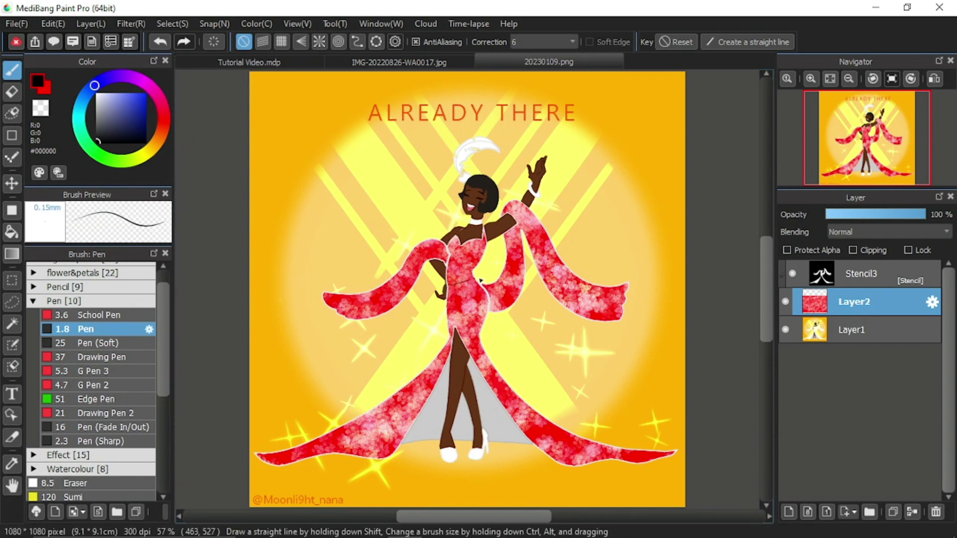
mouse_move(458, 288)
mouse_down()
mouse_move(433, 282)
mouse_move(481, 305)
mouse_move(459, 303)
mouse_move(463, 312)
mouse_move(458, 302)
mouse_move(466, 316)
mouse_move(454, 309)
mouse_move(453, 322)
mouse_move(445, 300)
mouse_move(514, 329)
mouse_move(458, 310)
mouse_move(458, 329)
mouse_move(479, 317)
mouse_up()
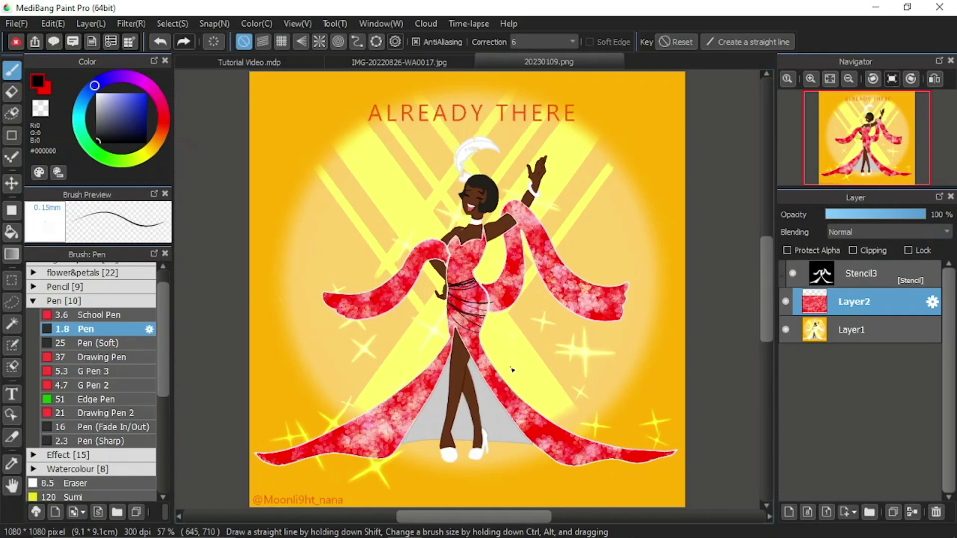